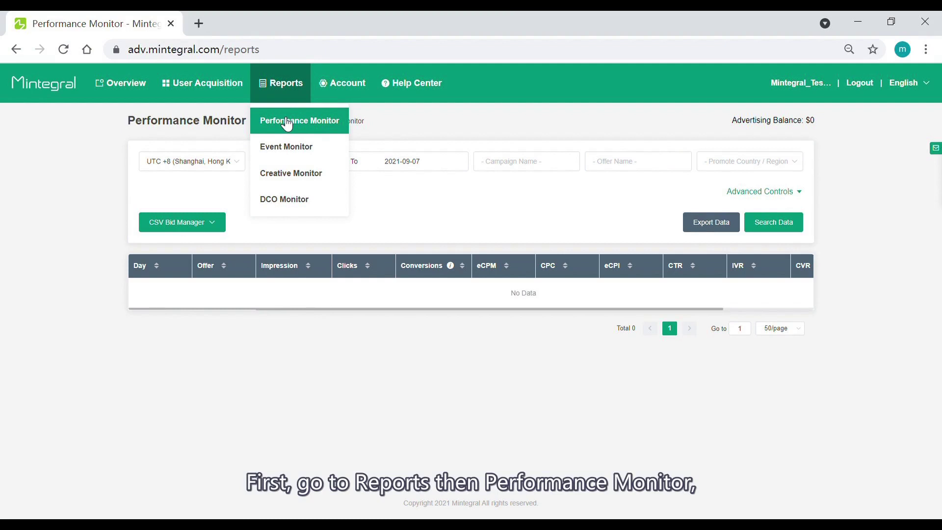
Step: Download the per-app bid CSV for offer Game123_IOS_all from CSV Bid Manager > Bid for App
left_click(286, 124)
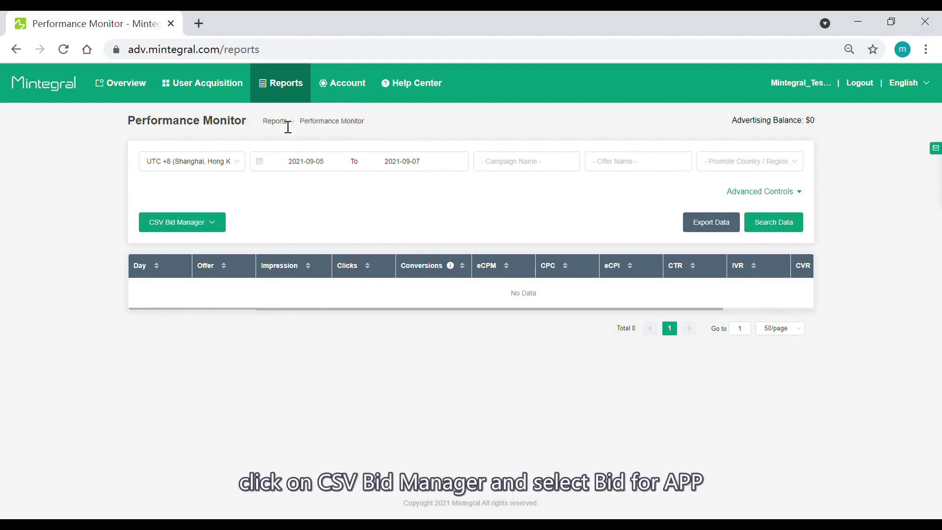
left_click(219, 222)
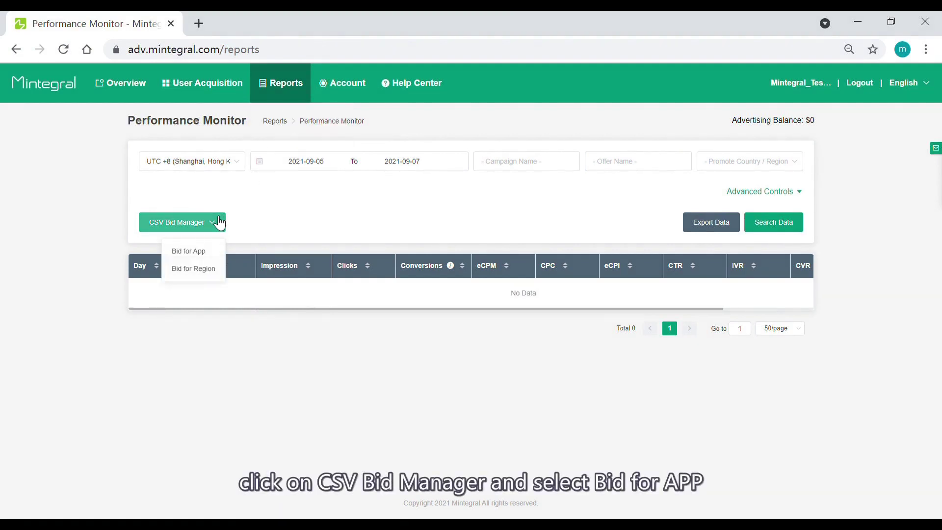
left_click(204, 250)
left_click(452, 214)
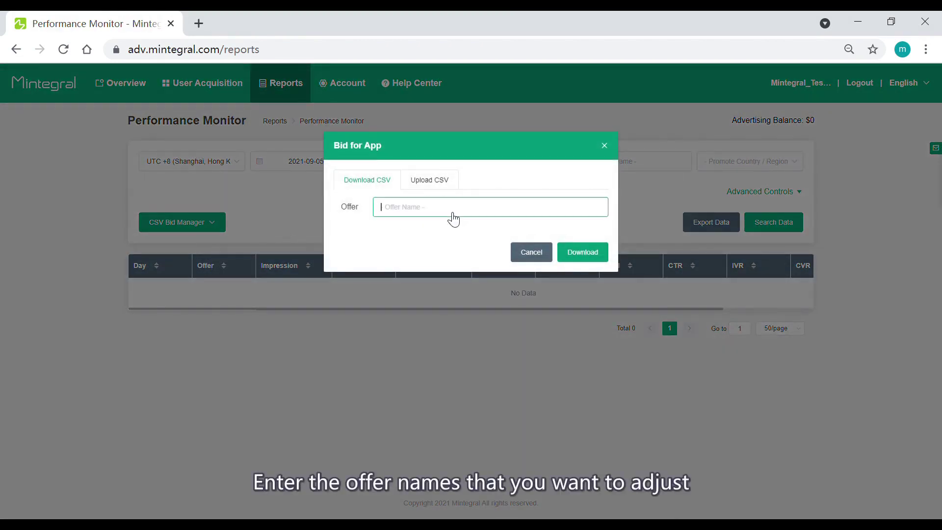
type("Game123_IOS_all")
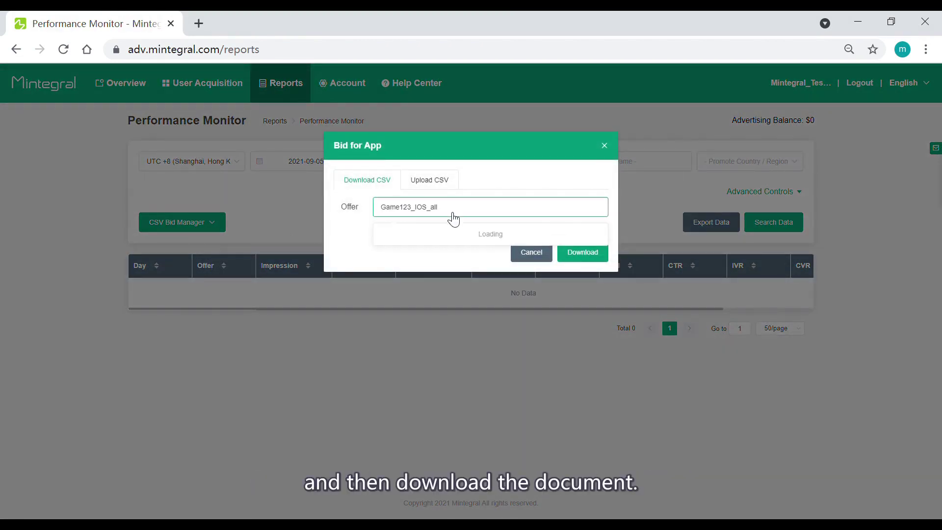
left_click(450, 233)
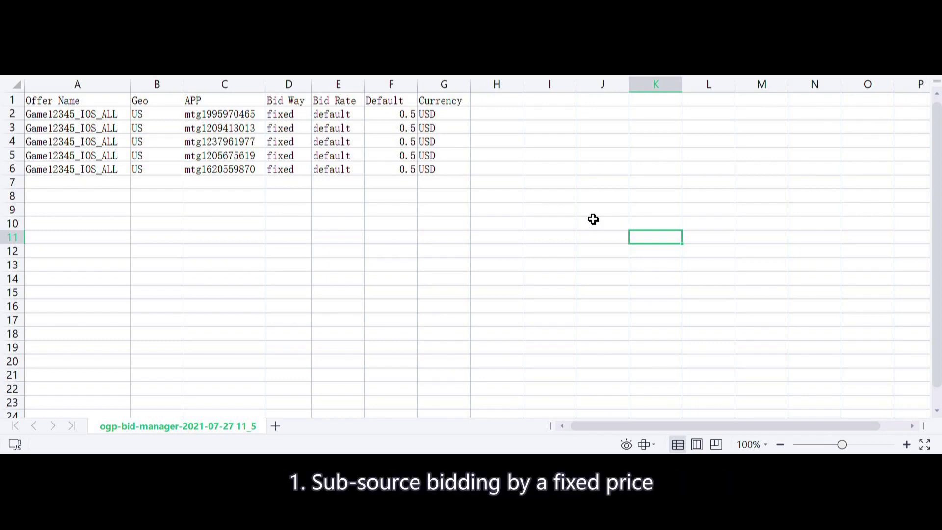
Step: Set bid rates 0.4, 0.6, 0.3 in E2:E4 and clear the Default values in F2:F4
left_click(332, 121)
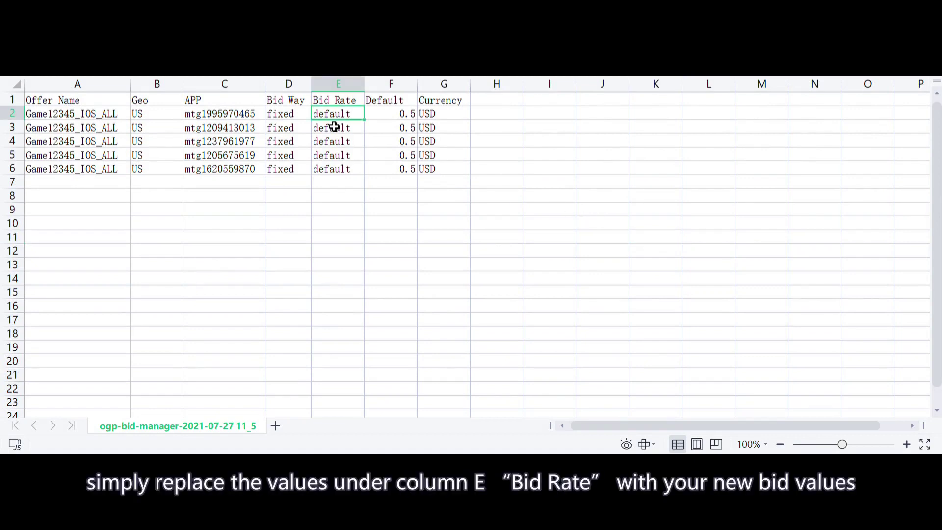
key("BackSpace")
type("0.4")
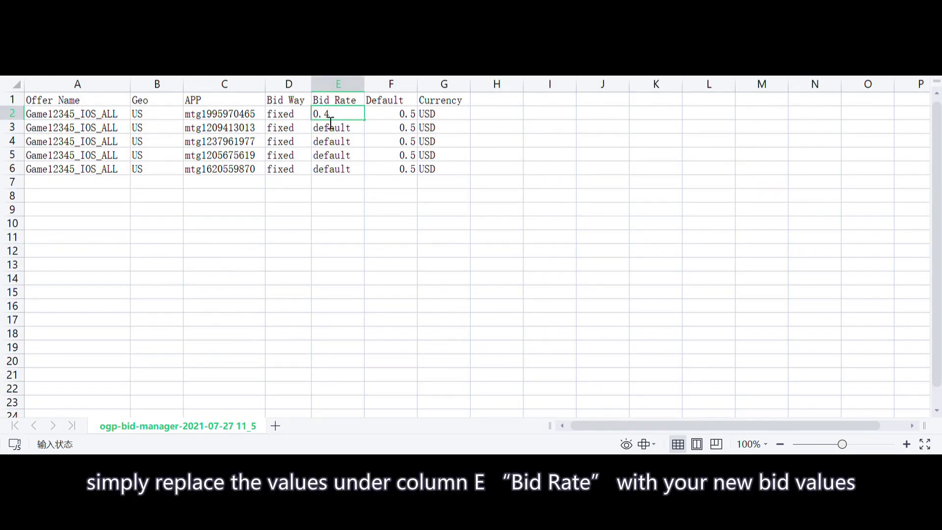
key("Return")
type("0.")
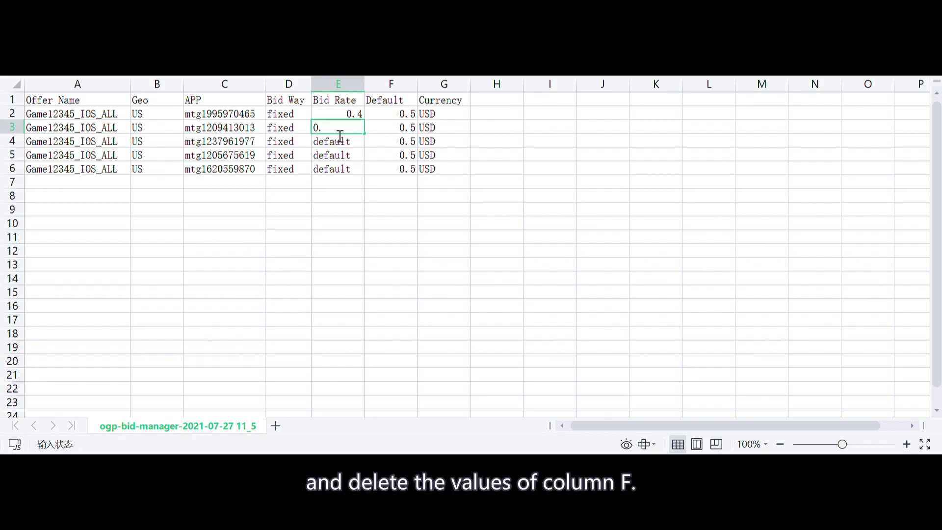
type("6")
key("Return")
type("0.")
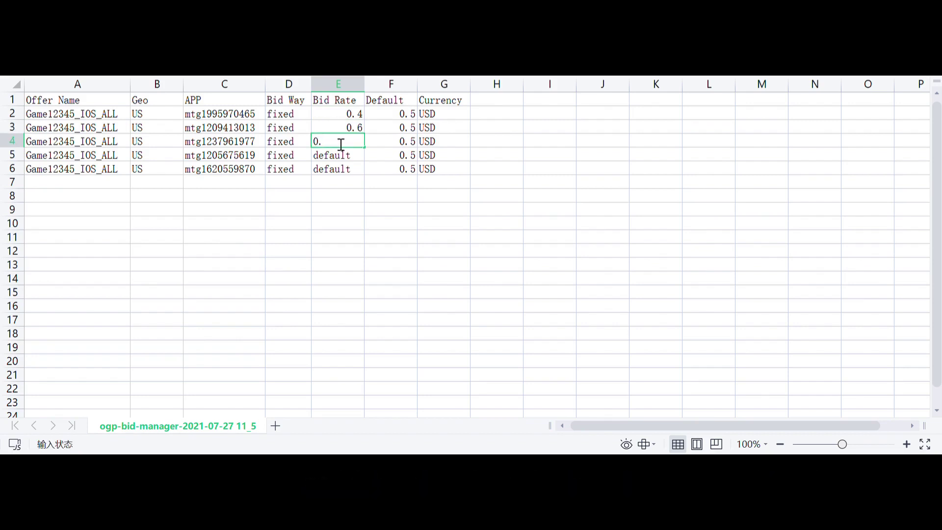
type("3")
left_click(389, 118)
key("BackSpace")
key("Return")
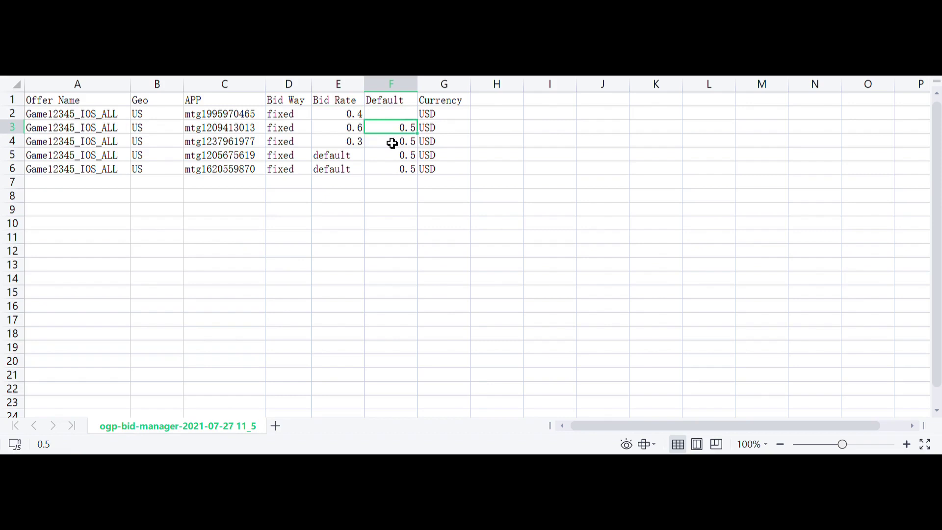
key("BackSpace")
key("Return")
key("BackSpace")
left_click(391, 184)
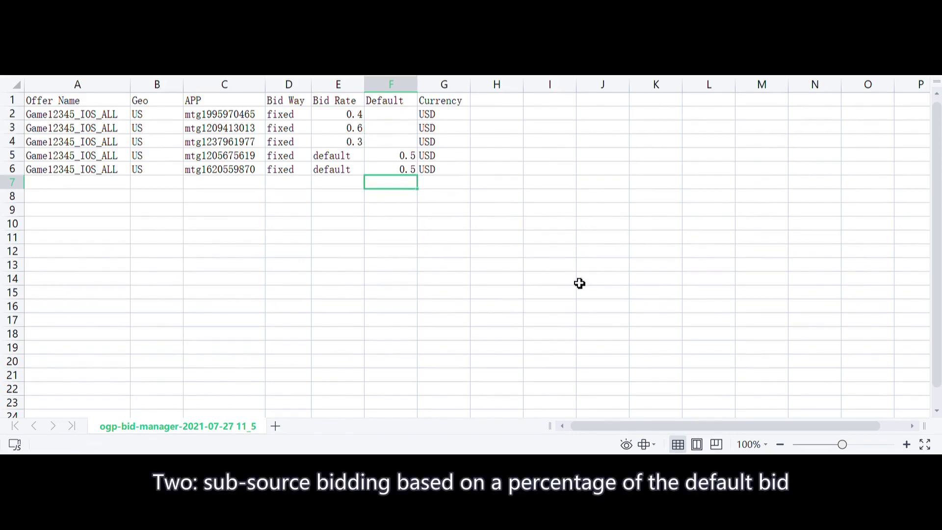
Step: Change the fourth app's bid way to ratio with a 70% bid rate and an empty Default in F5
left_click(354, 160)
left_click(309, 159)
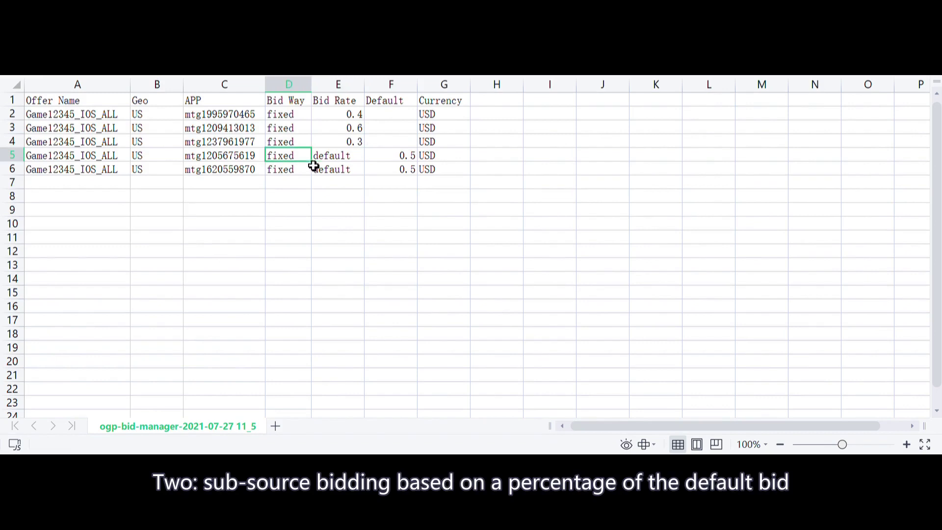
type("ratio")
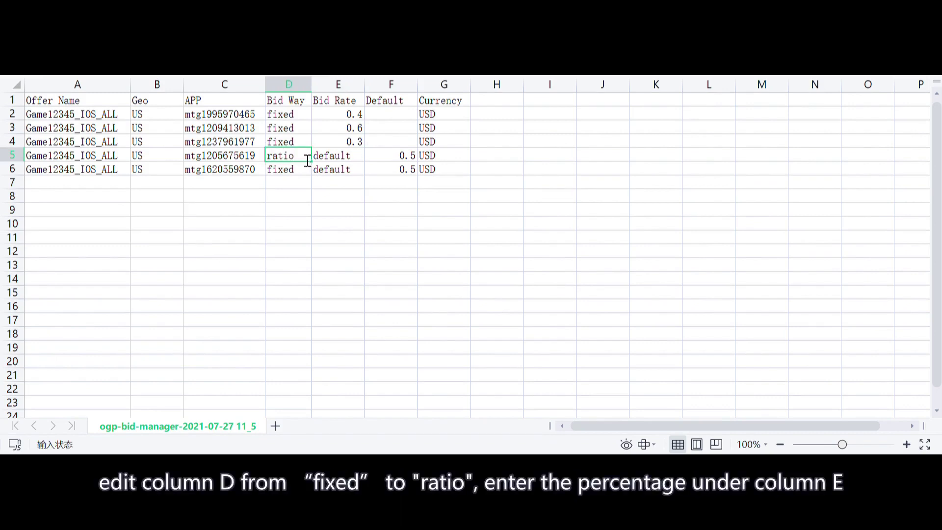
key("Tab")
type("70")
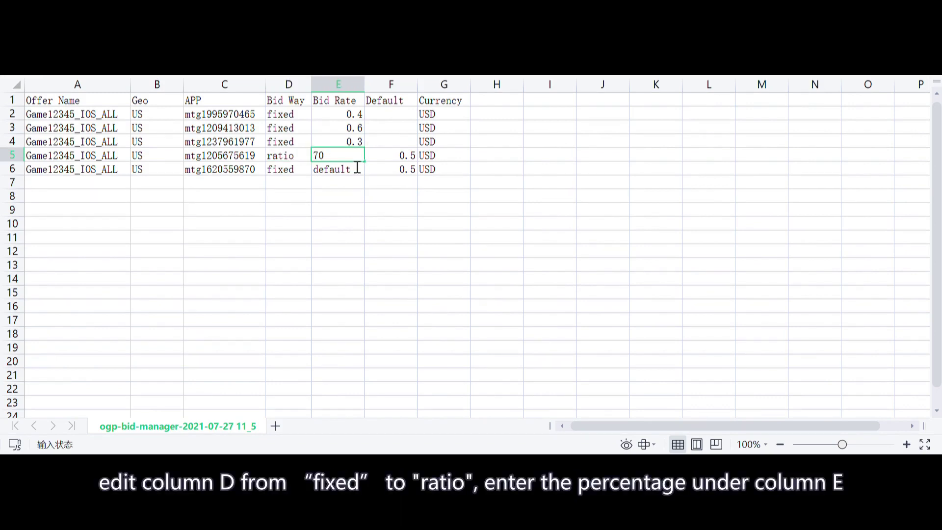
type("%")
key("Tab")
type("=")
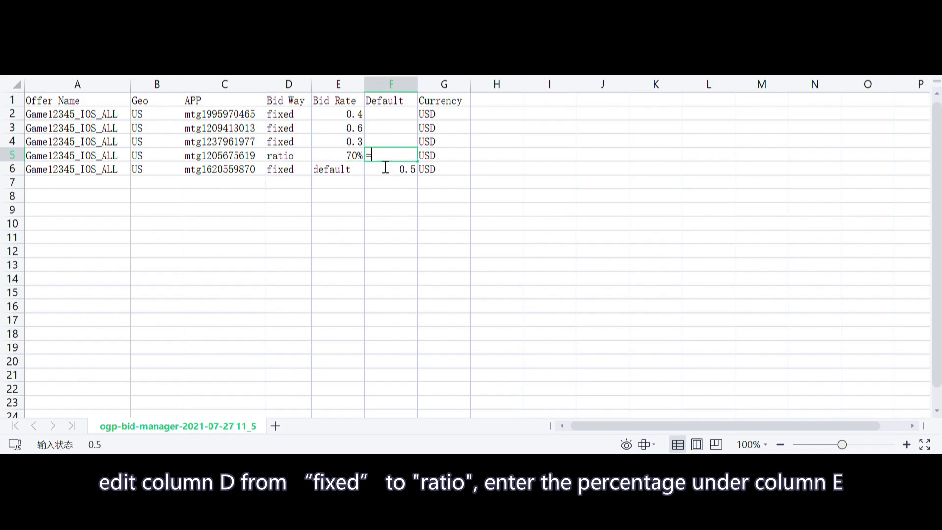
key("BackSpace")
left_click(485, 239)
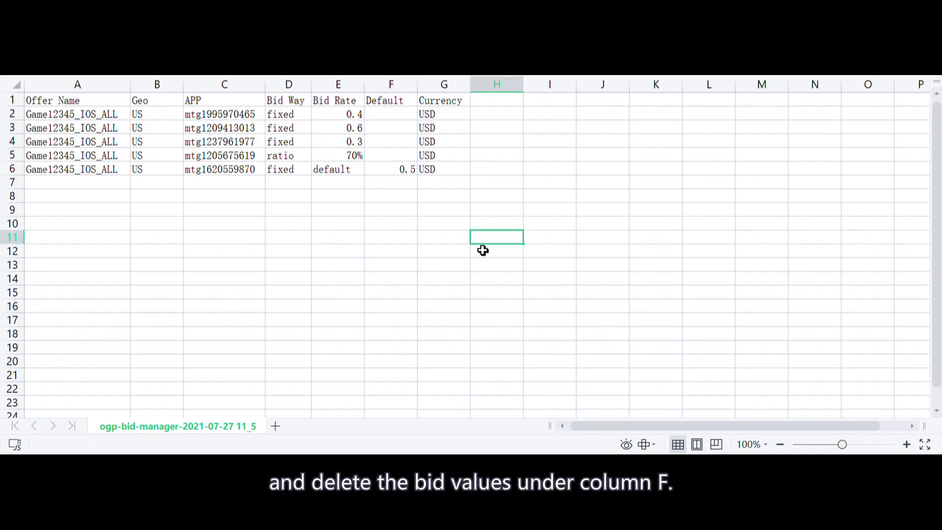
Step: Clear the unchanged last app row (row 6) from the sheet
left_click(13, 171)
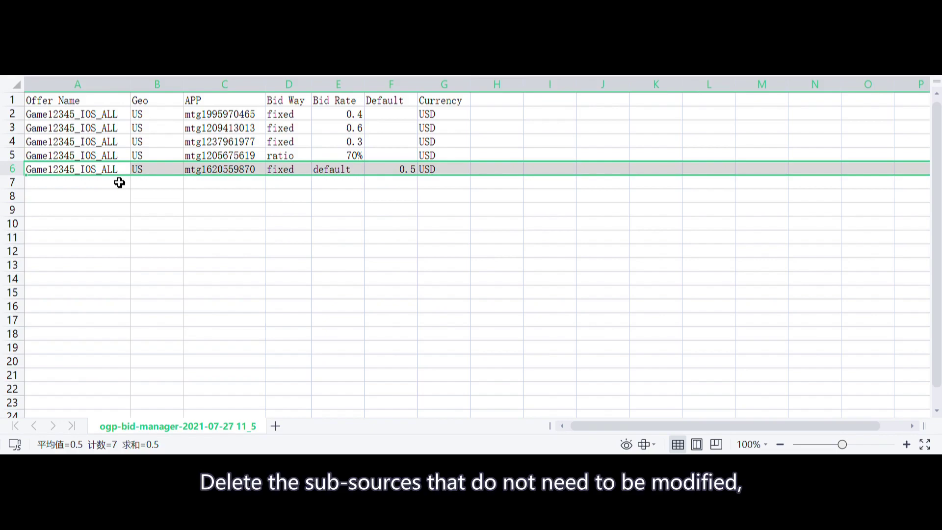
key("Delete")
left_click(486, 258)
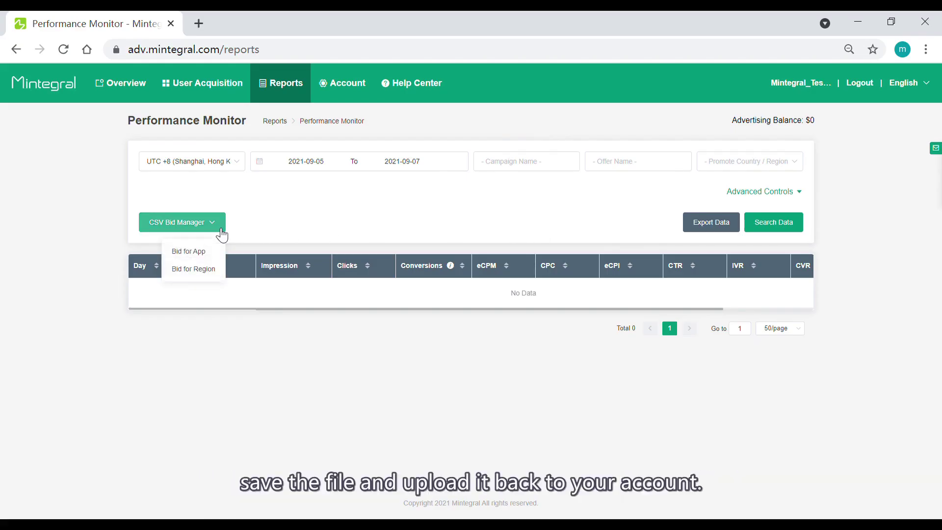
Step: View the Upload CSV tab of the Bid for App dialog
left_click(199, 253)
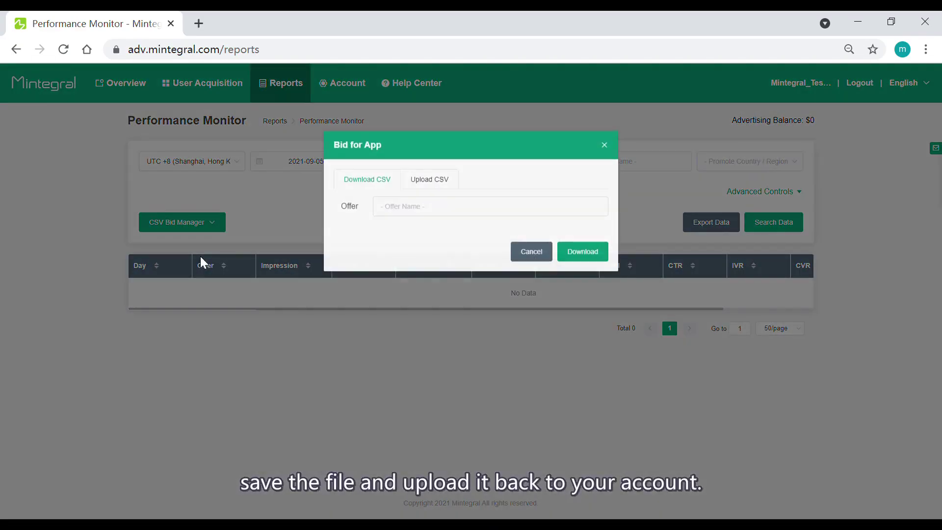
left_click(438, 189)
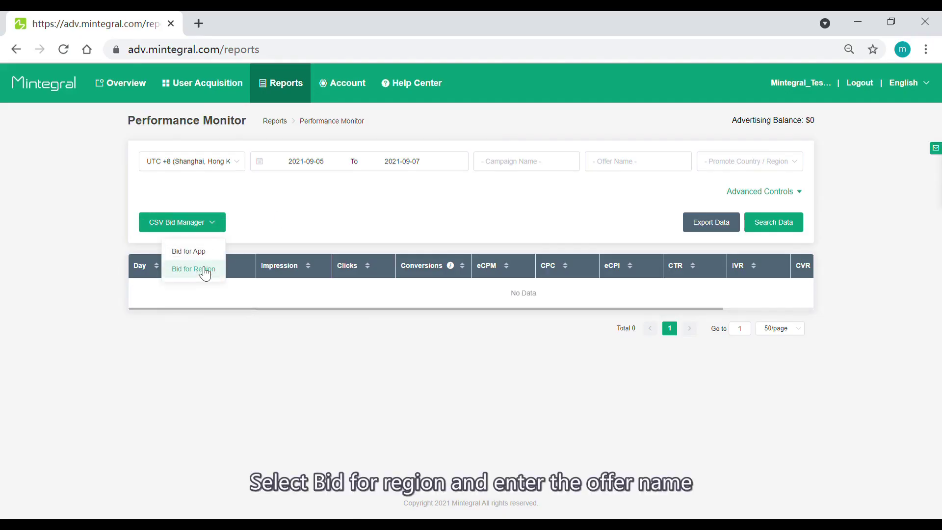
Step: Download the per-region bid CSV for offer Game123_IOS_all via Bid for Region
left_click(204, 273)
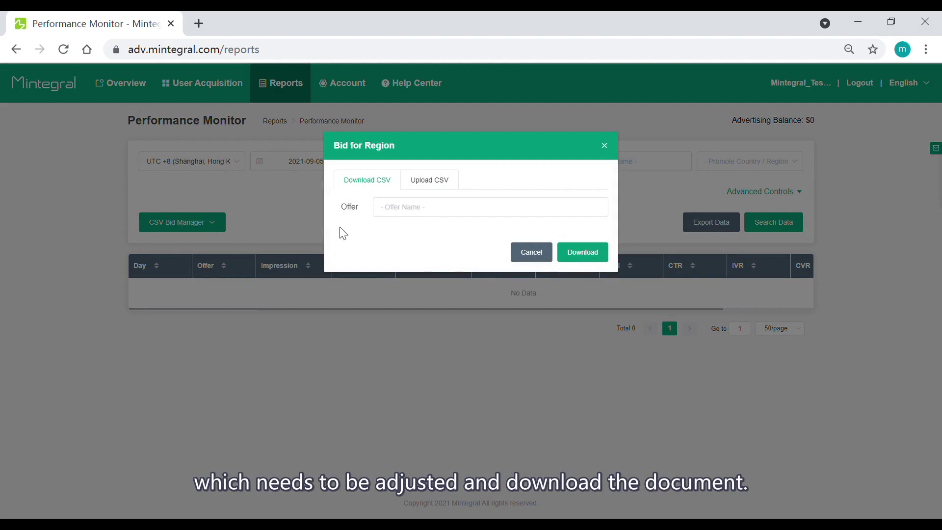
left_click(388, 216)
type("Game123_IOS_all")
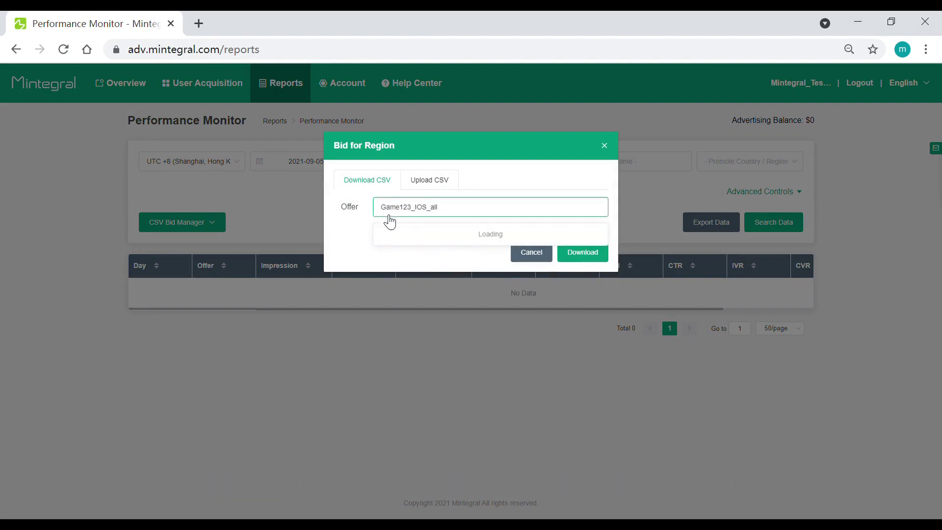
left_click(391, 233)
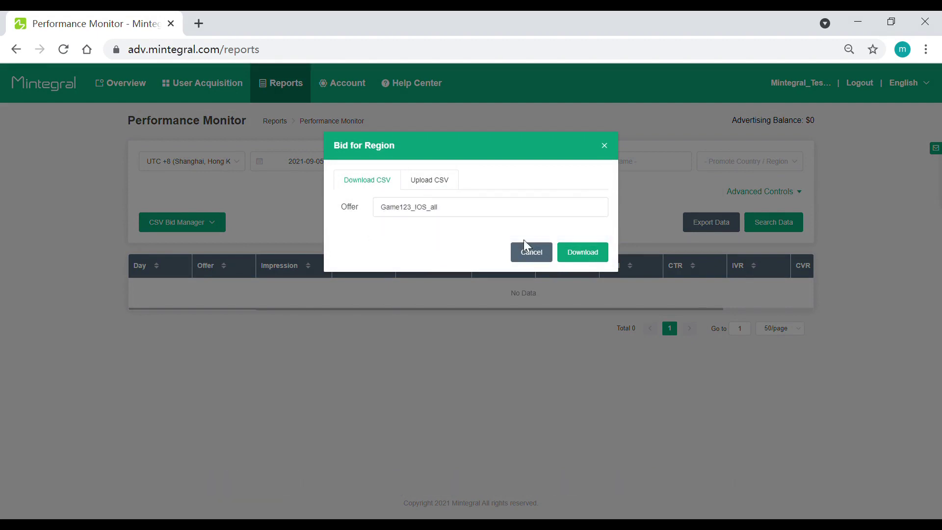
left_click(584, 255)
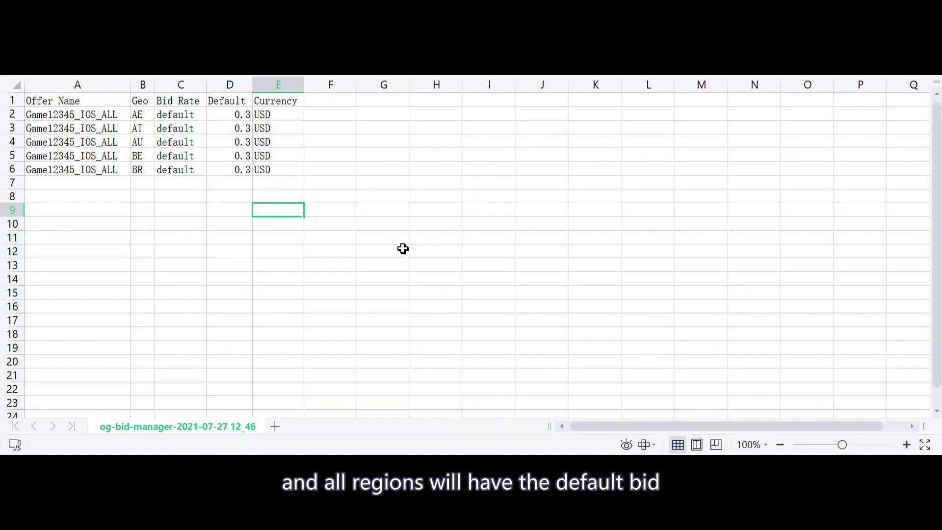
Step: Give AE, AT and AU bids of 0.2, 0.1 and 0.4 in C2:C4 and clear their default values
left_click(181, 116)
type("0")
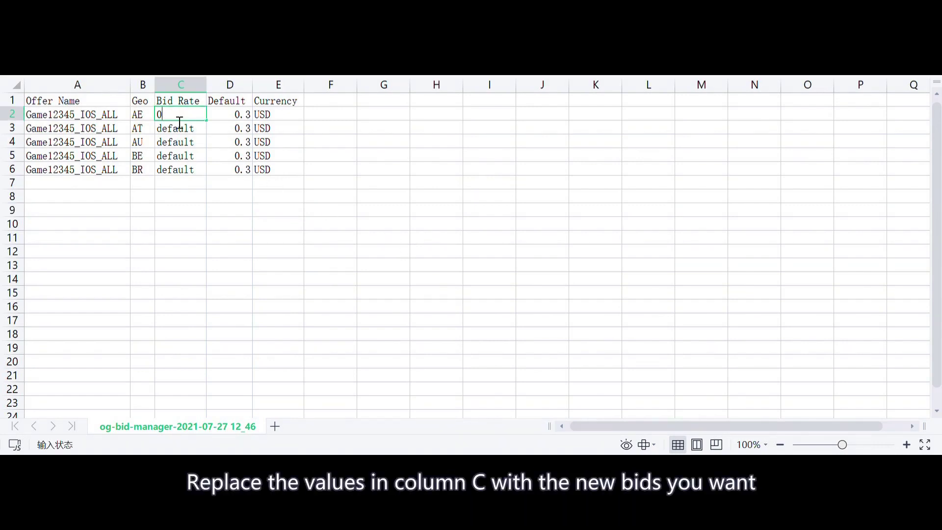
type(".2")
left_click(251, 120)
key("BackSpace")
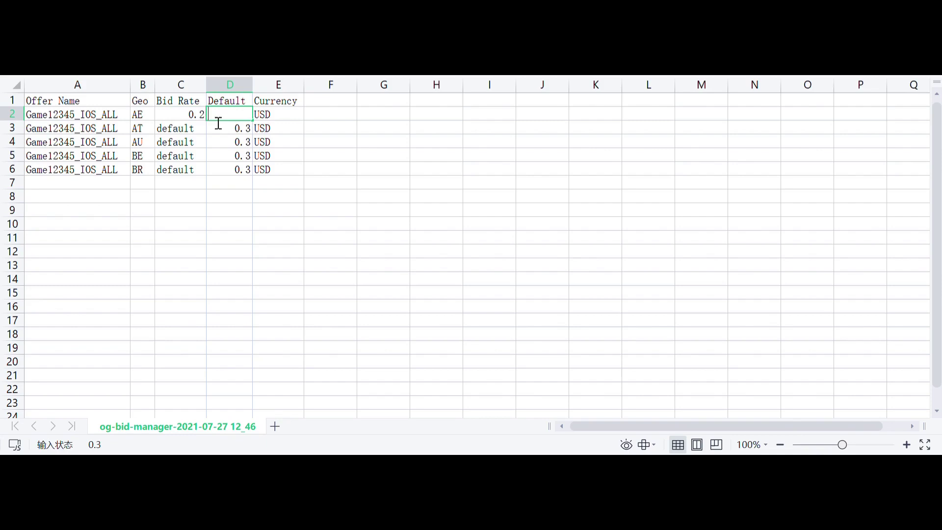
left_click(203, 133)
type("0.1")
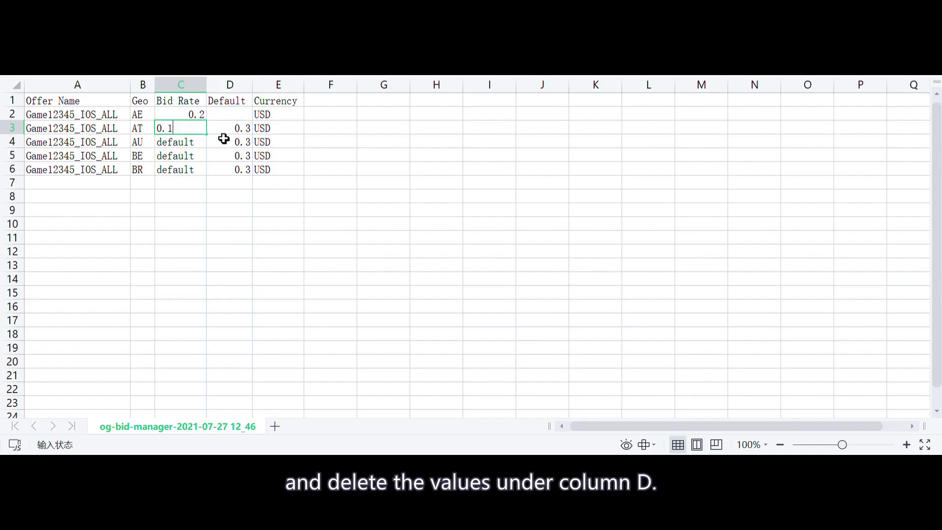
left_click(225, 136)
key("BackSpace")
left_click(181, 146)
type("0")
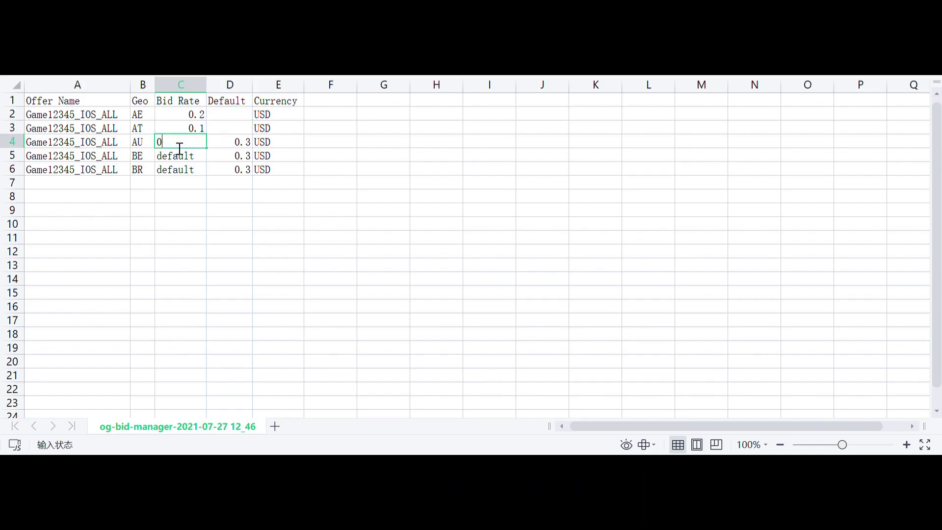
type(".4")
left_click(229, 143)
key("BackSpace")
left_click(227, 197)
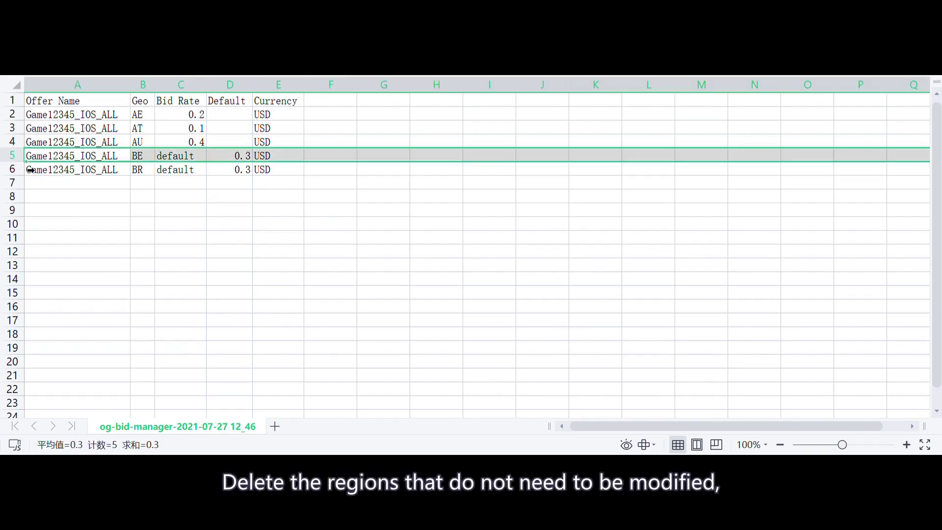
Step: Delete the BE and BR rows from the region bid file
left_click_drag(14, 156, 13, 170)
key("ctrl+minus")
left_click(327, 284)
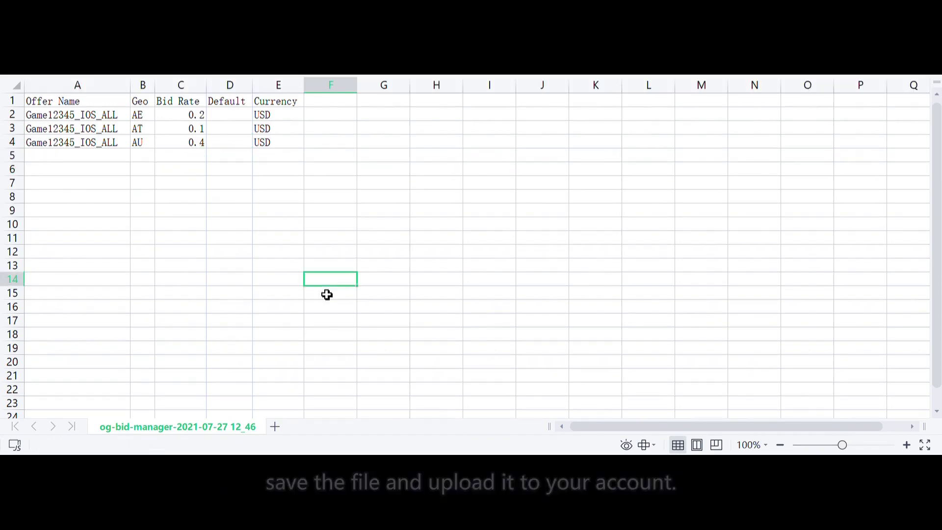
mouse_move(182, 223)
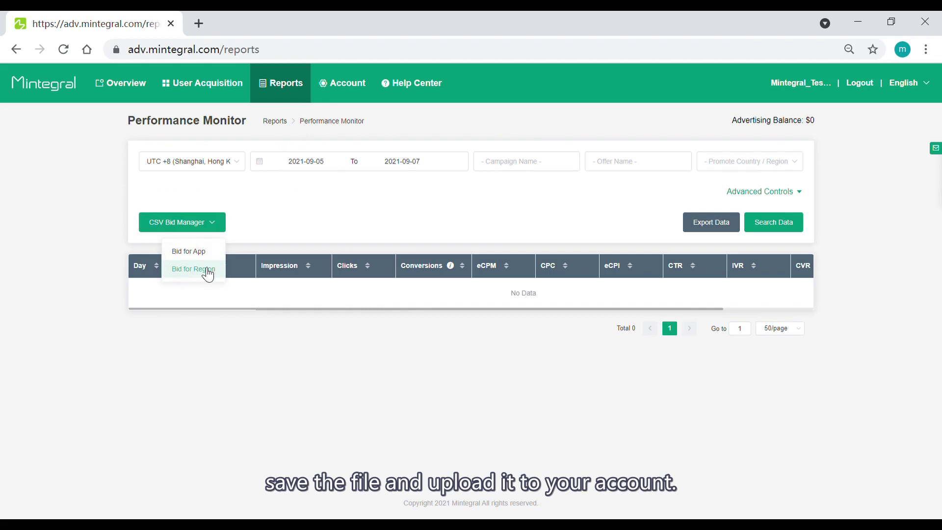
Step: Start uploading the edited region CSV through Bid for Region > Upload CSV
left_click(205, 270)
left_click(428, 183)
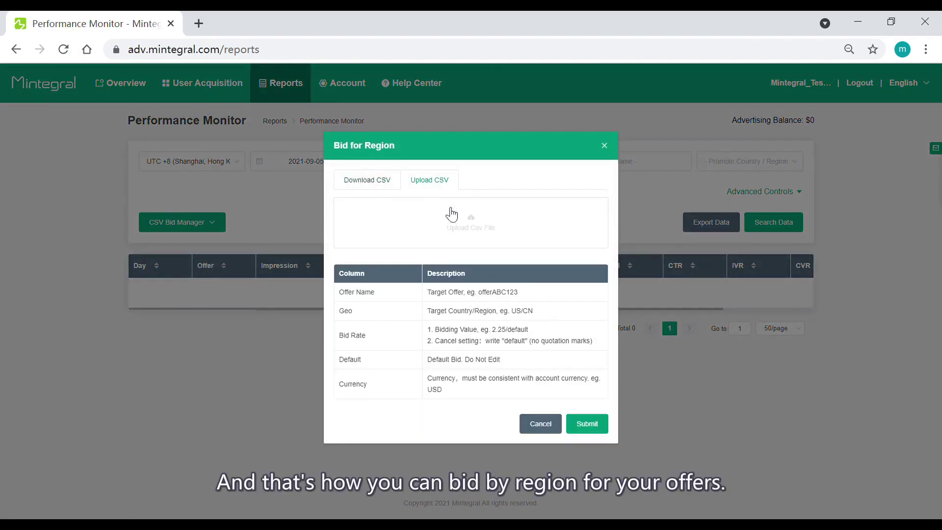
left_click(473, 225)
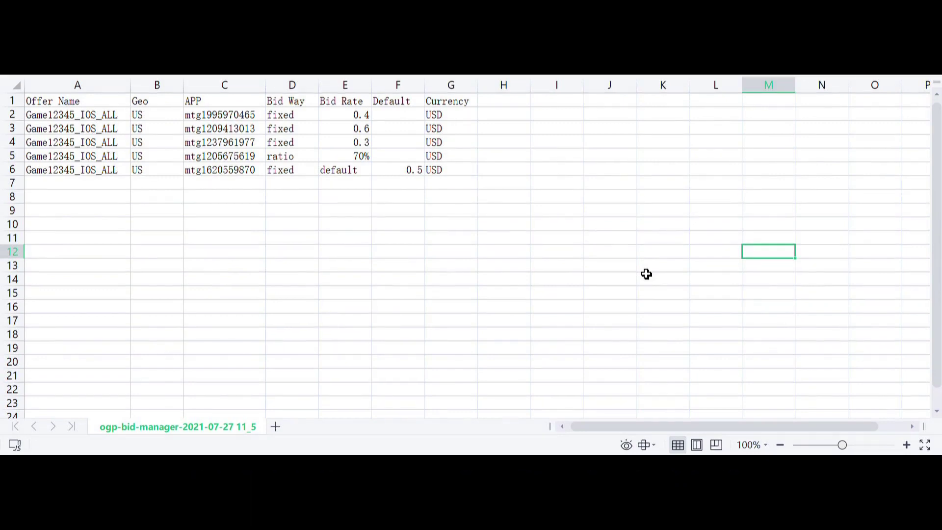
Step: Set the first three apps' Bid Rate cells E2:E4 to default
left_click(352, 116)
type("default")
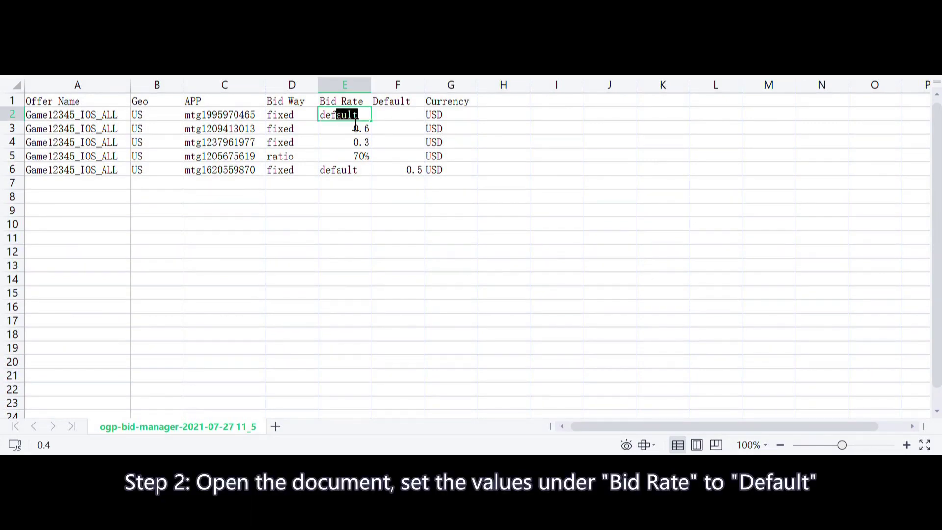
key("Return")
key("Up")
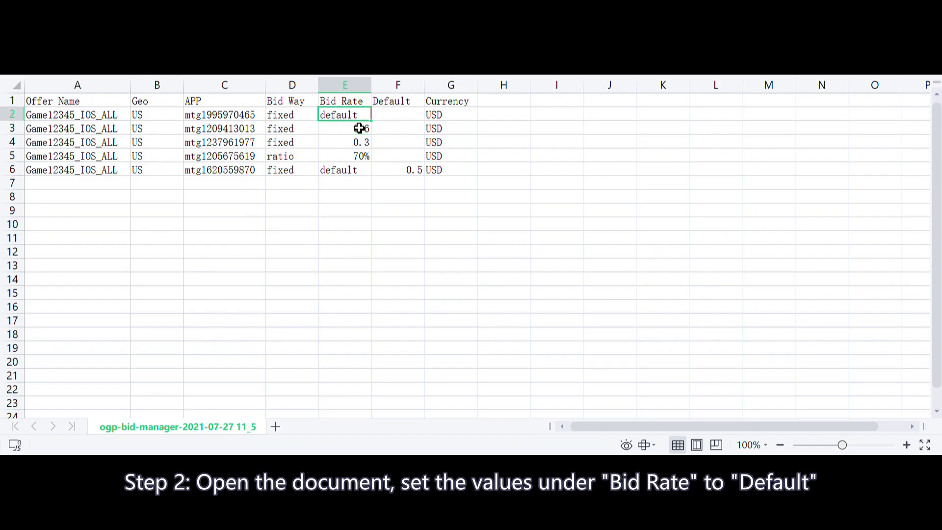
key("ctrl+c")
key("Down")
key("ctrl+v")
key("Down")
key("ctrl+v")
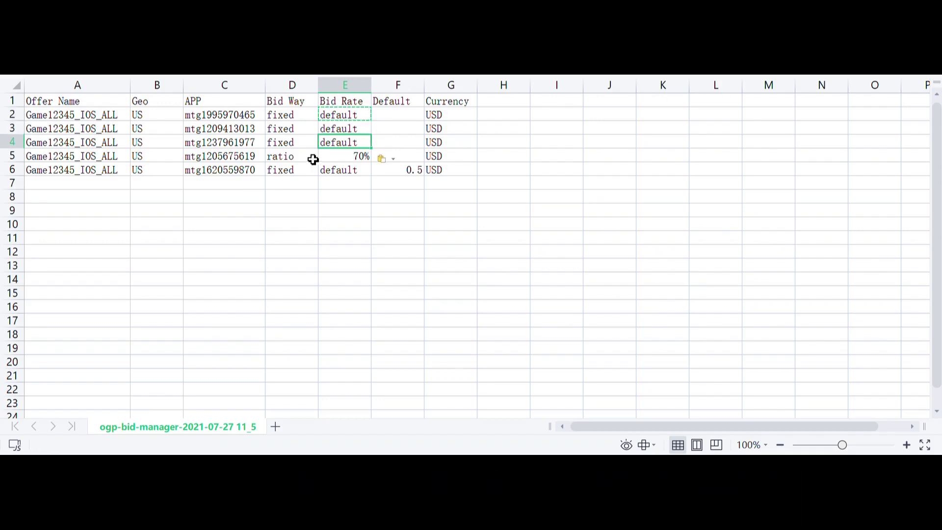
Step: Change the ratio row's bid way to fixed and replace its 70% rate with default
left_click(309, 160)
key("Up")
key("ctrl+c")
key("Down")
key("ctrl+v")
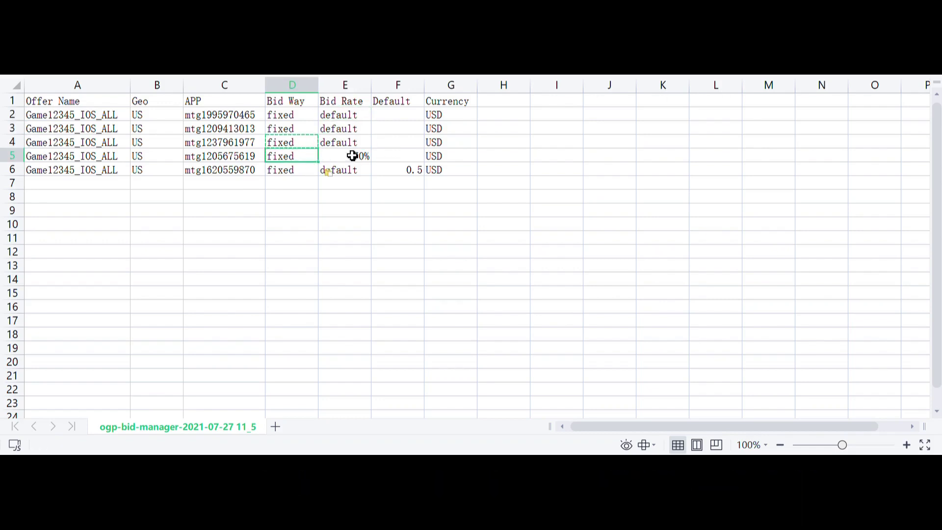
left_click(354, 156)
key("Up")
key("ctrl+c")
key("Down")
key("ctrl+v")
left_click(393, 210)
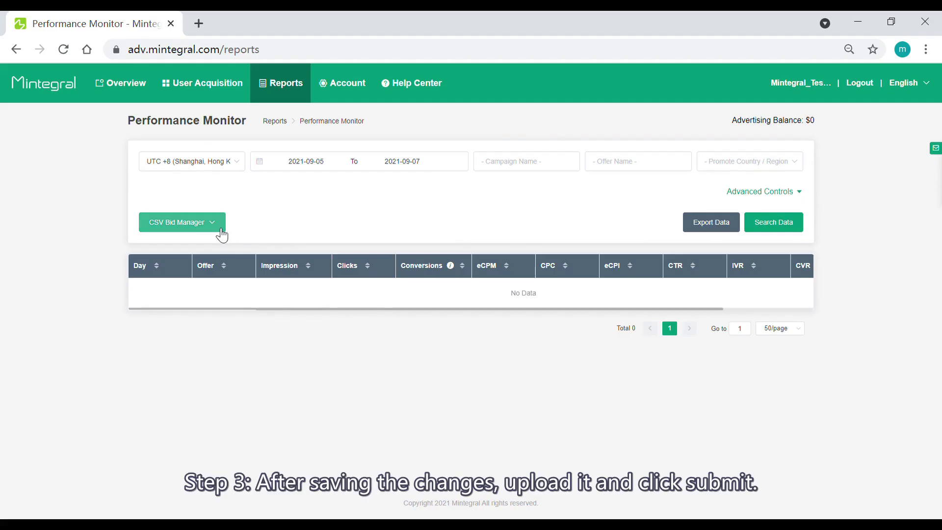
Step: Begin choosing the edited app CSV in Bid for App > Upload CSV
left_click(203, 252)
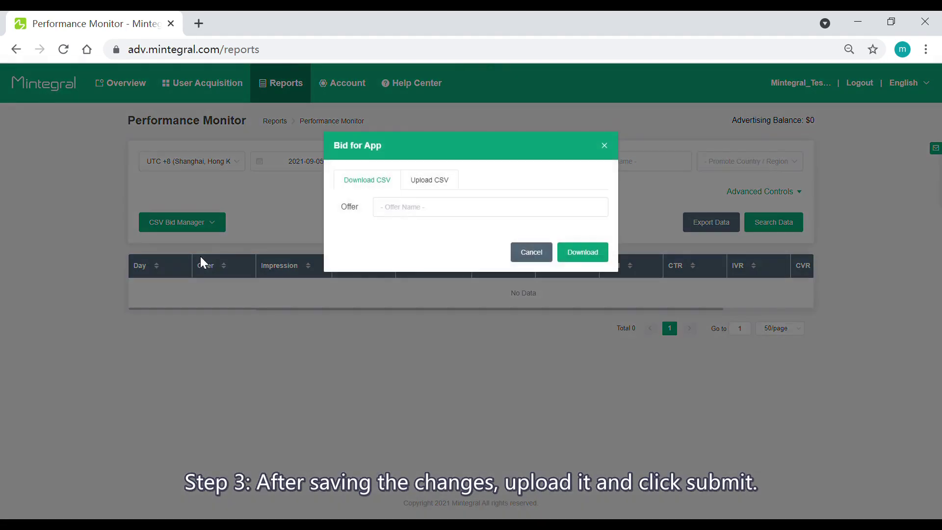
left_click(436, 185)
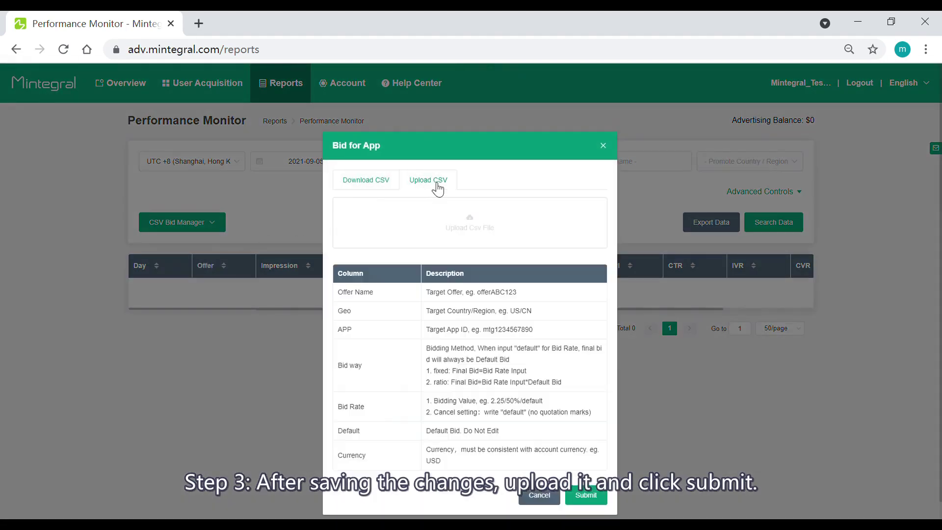
left_click(434, 223)
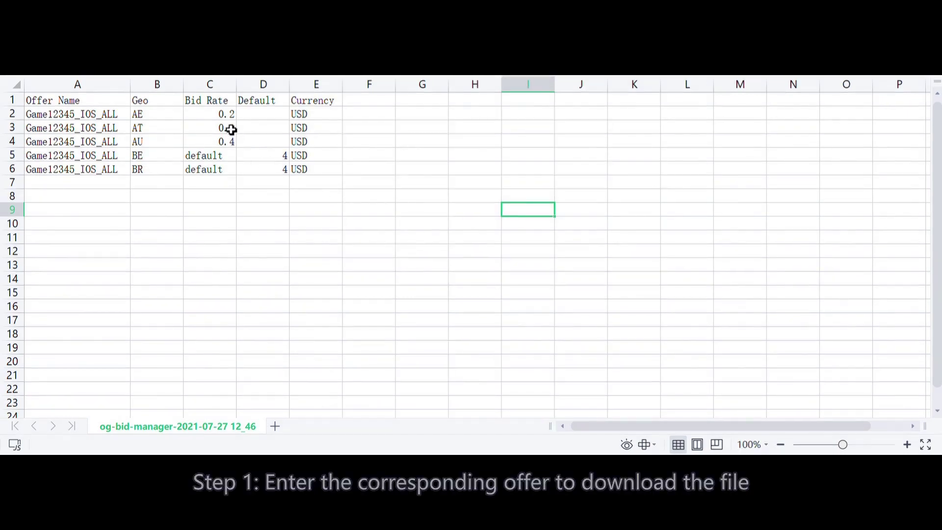
Step: Reset the AE, AT and AU bid rates in C2:C4 to default
left_click(231, 118)
type("def")
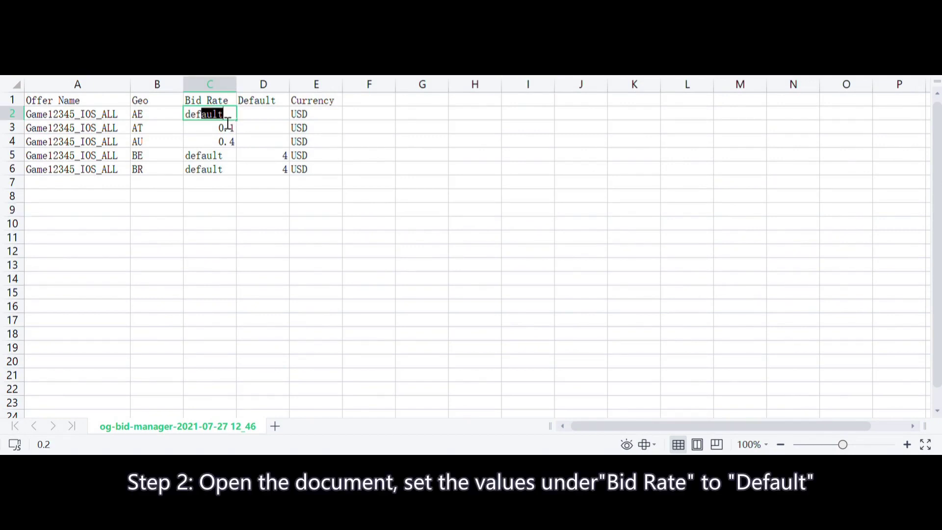
type("ault")
key("Return")
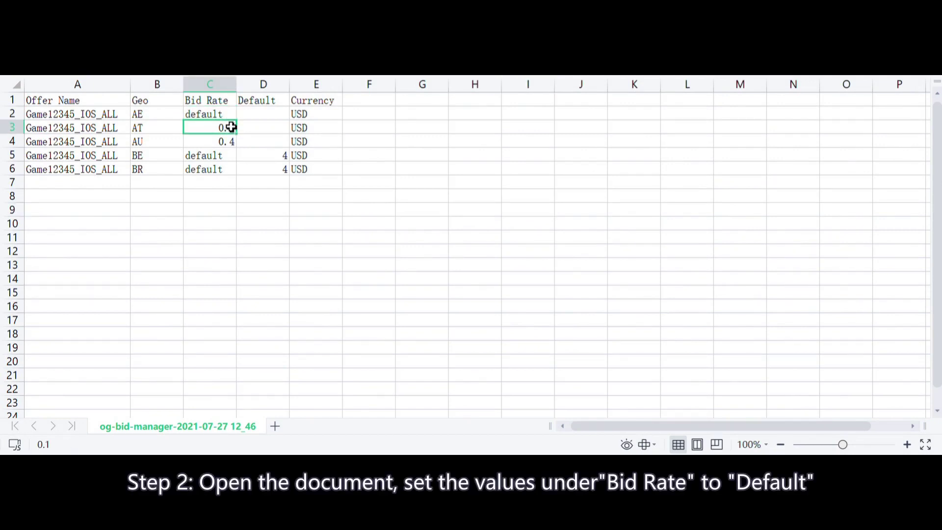
key("Up")
key("ctrl+c")
left_click_drag(229, 126, 229, 139)
key("ctrl+v")
left_click(225, 198)
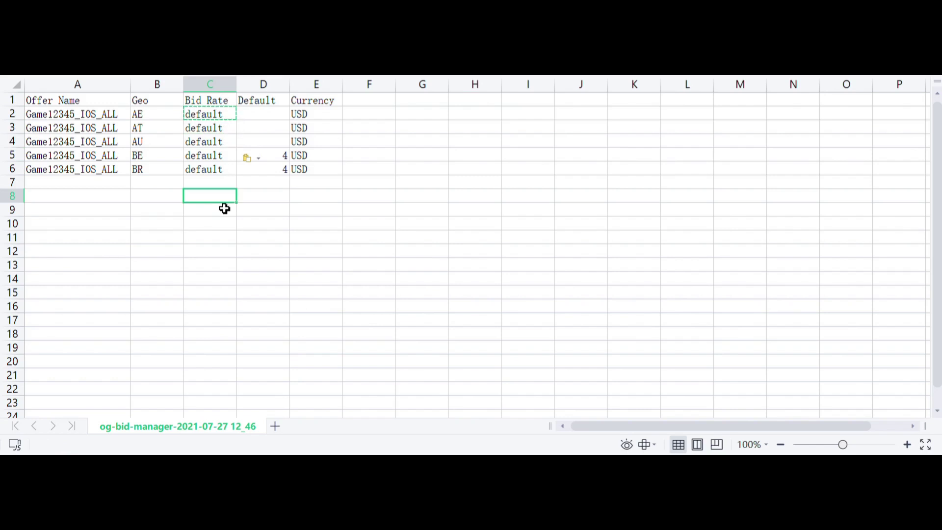
Step: Delete the BE and BR rows from the region file
left_click_drag(12, 156, 13, 170)
key("ctrl+minus")
left_click(320, 281)
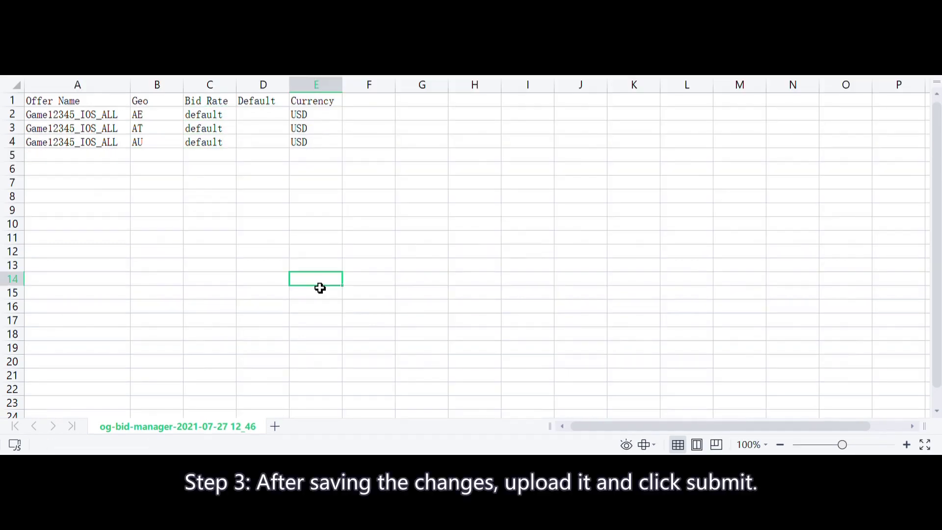
mouse_move(182, 223)
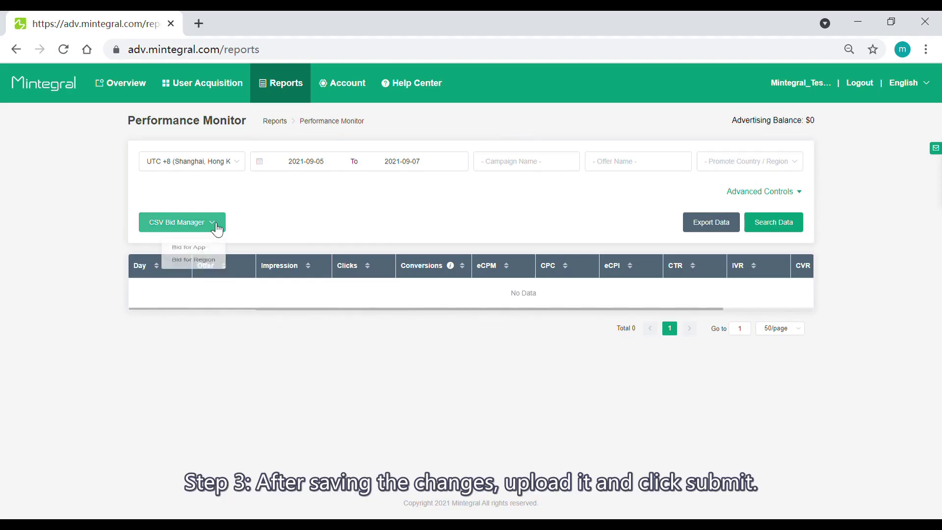
Step: Bring the Bid for Region dialog to its Upload CSV tab
left_click(205, 272)
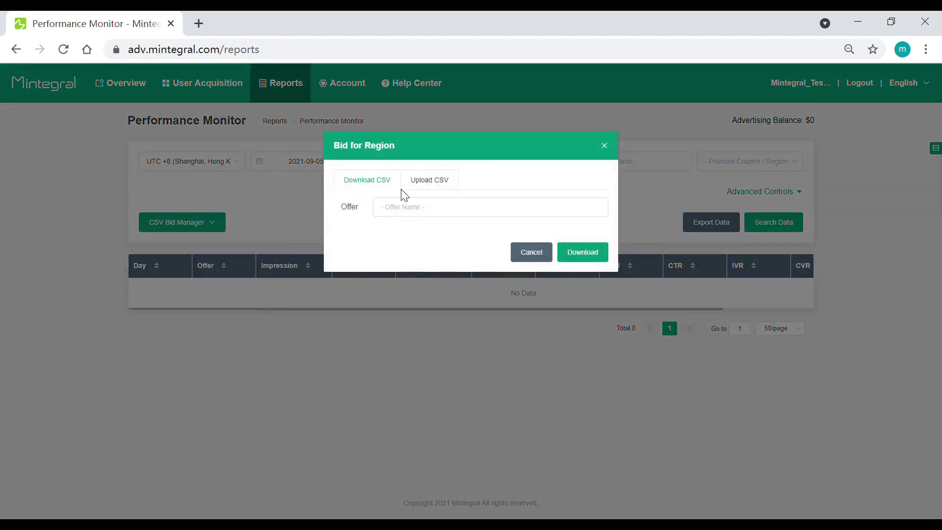
left_click(425, 184)
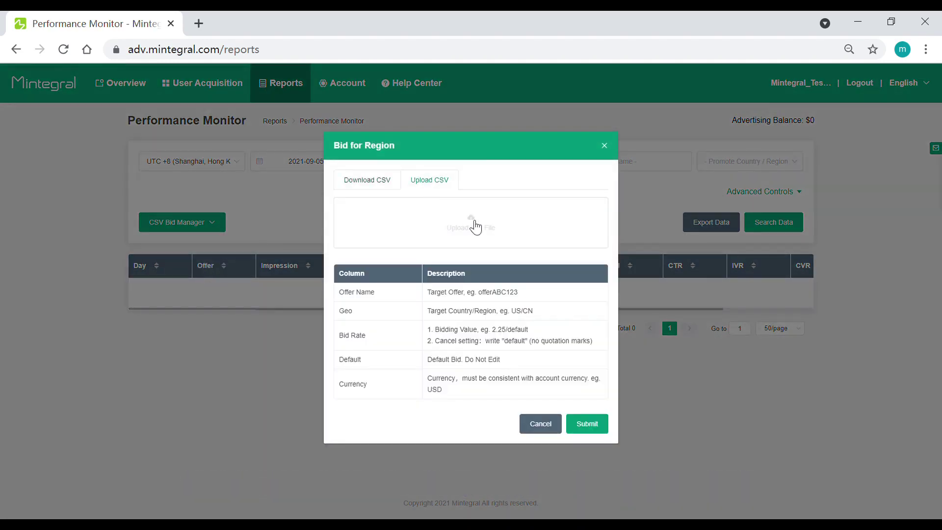